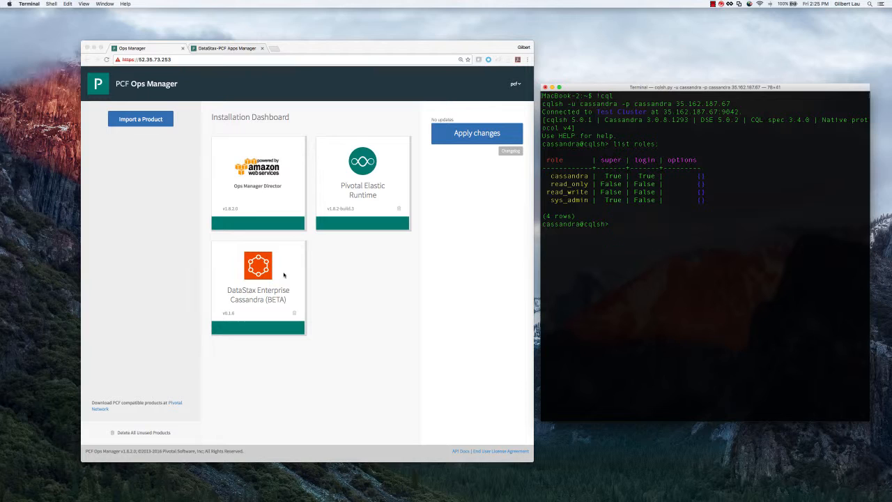
Examine the cluster connection settings and the configured service plans of the DataStax Enterprise Cassandra (BETA) tile.
left_click(283, 275)
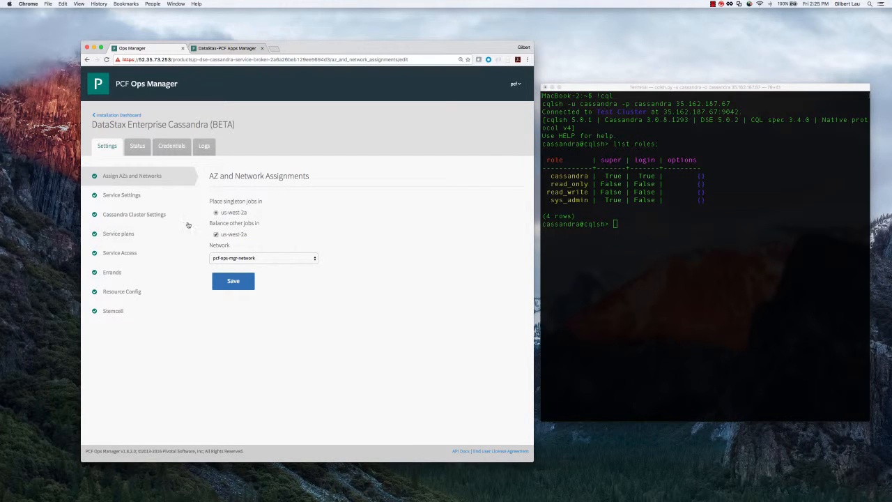
left_click(139, 217)
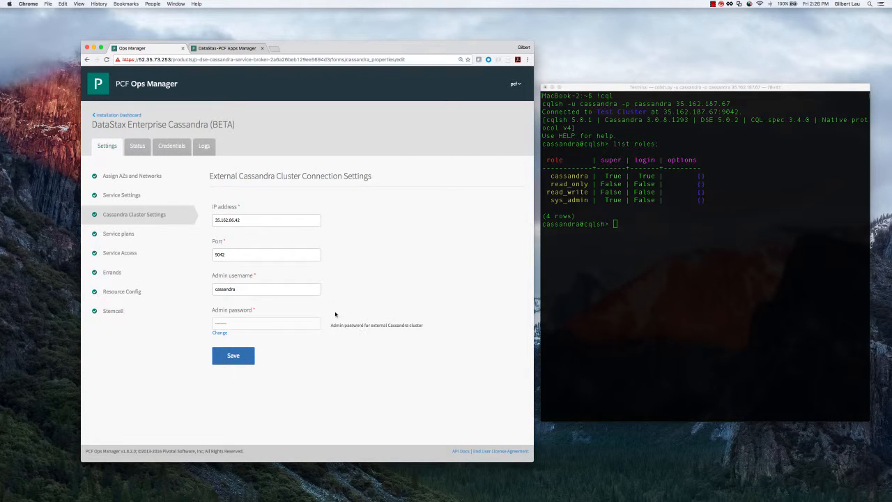
left_click(176, 233)
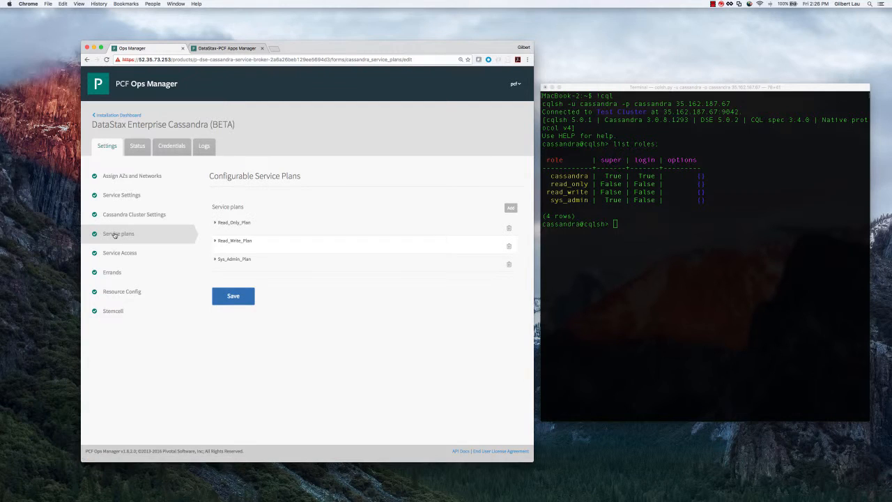
left_click(215, 223)
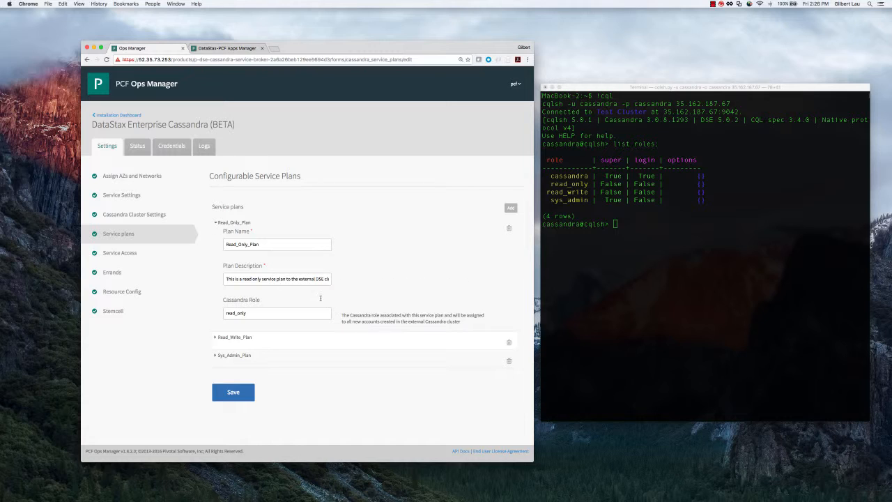
left_click(218, 223)
left_click(217, 240)
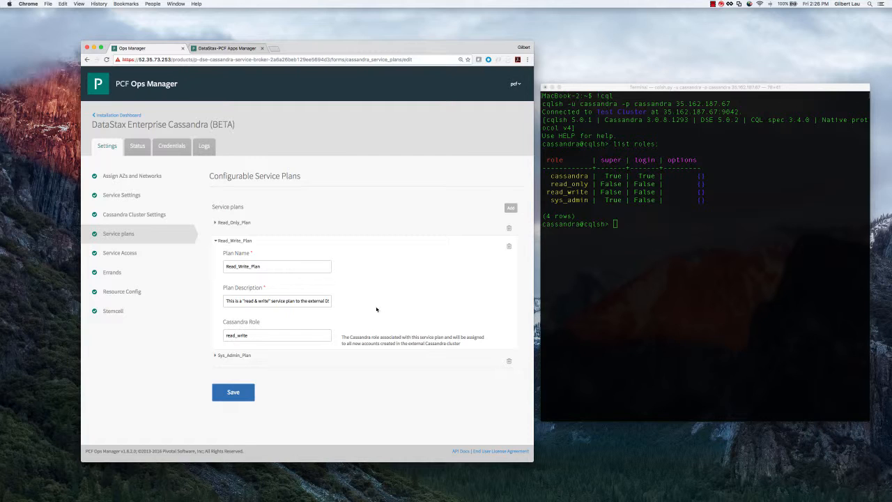
left_click(216, 241)
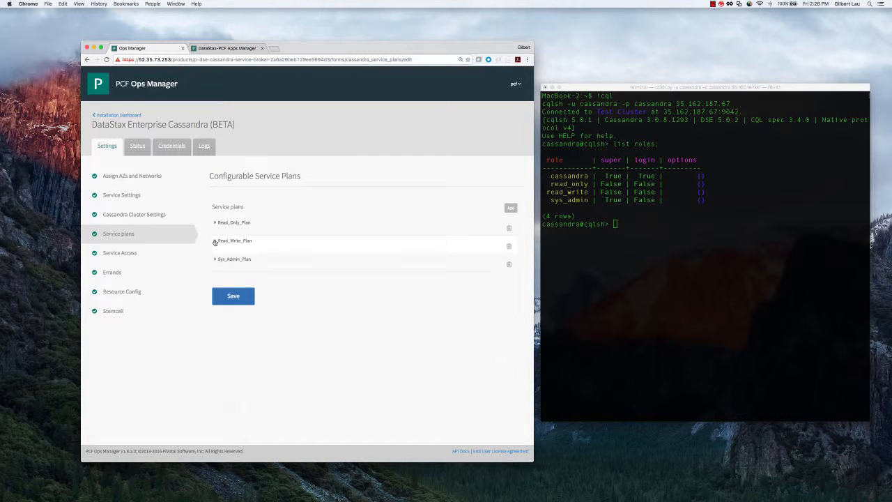
left_click(215, 259)
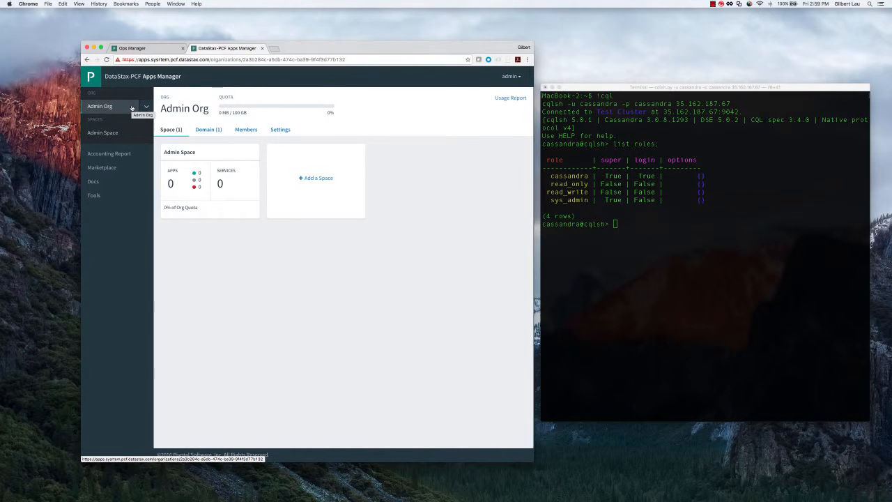
From Admin Space's services, choose Sys_Admin_Plan of the DataStax Enterprise Cassandra (BETA) marketplace service for a new instance.
left_click(178, 153)
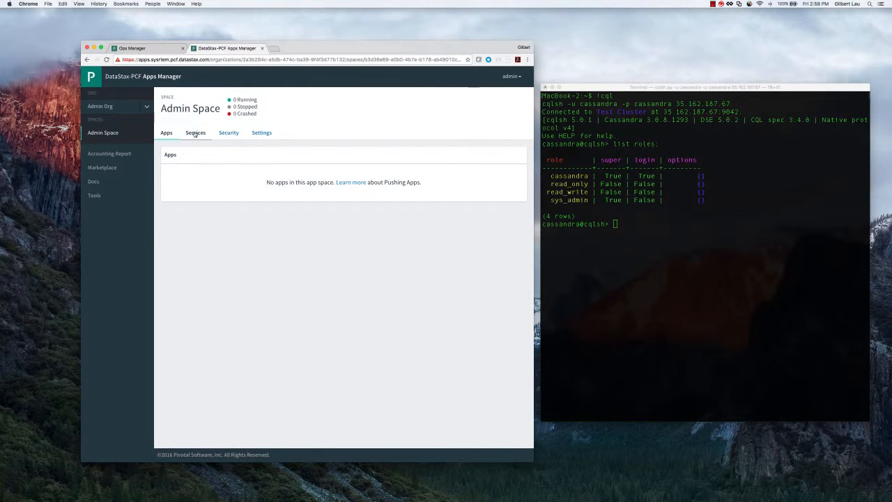
left_click(195, 133)
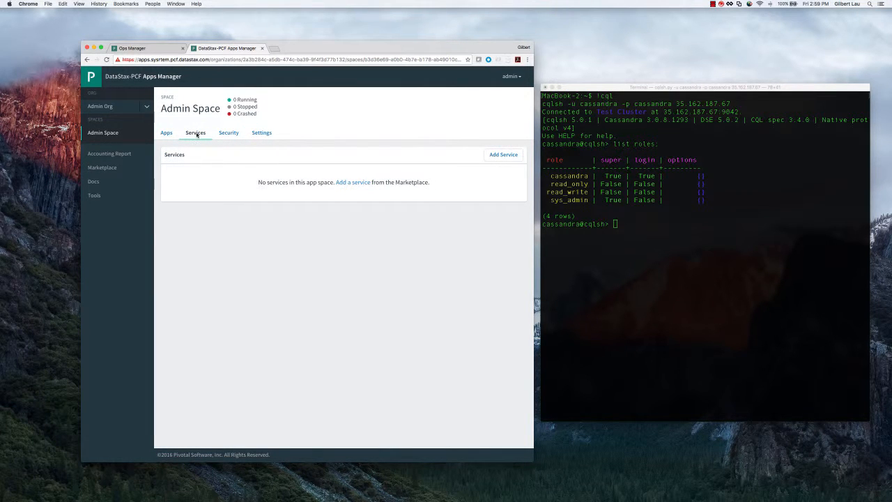
left_click(501, 160)
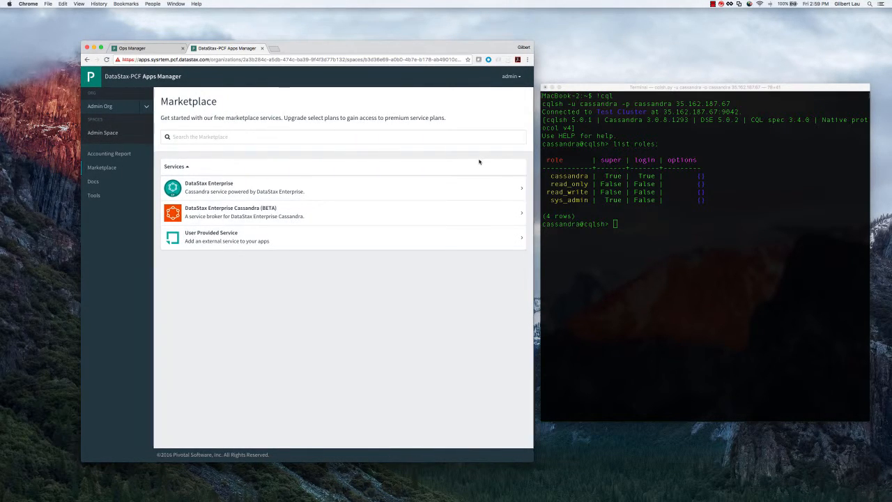
left_click(427, 215)
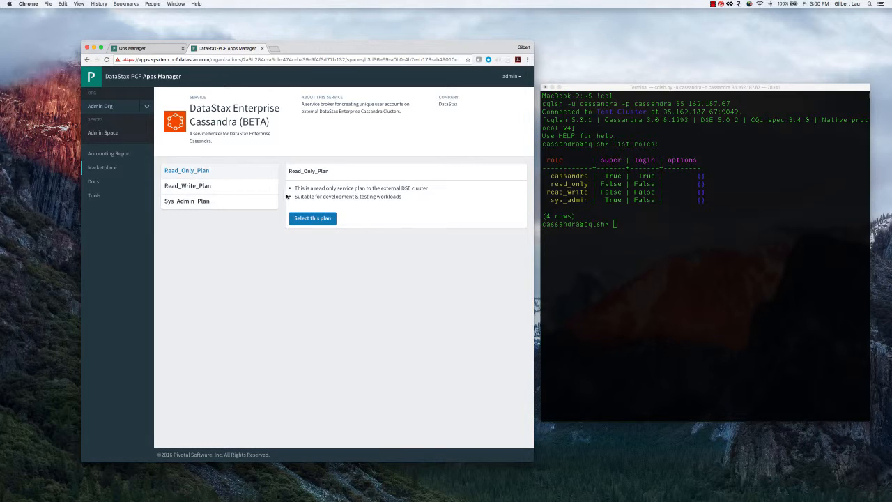
left_click(262, 190)
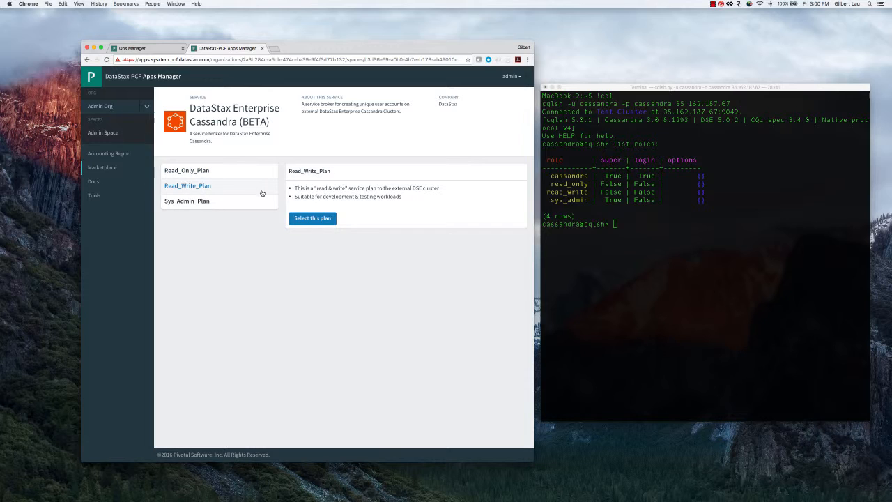
left_click(262, 204)
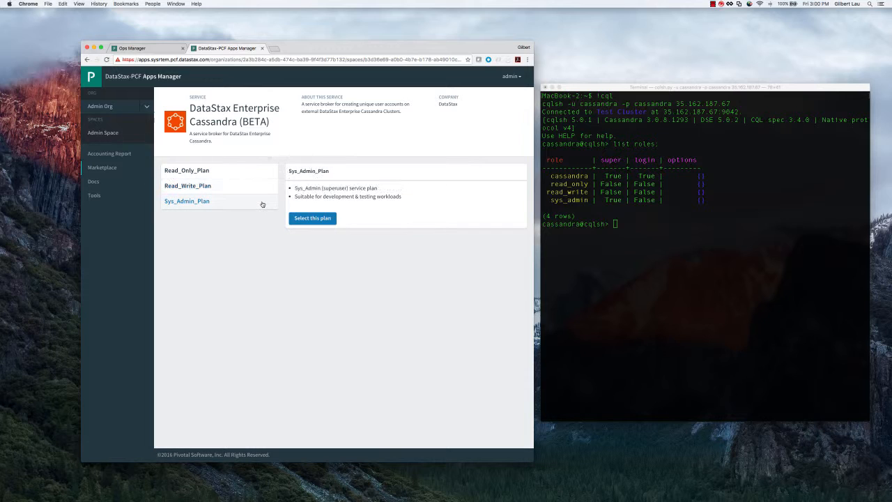
left_click(322, 219)
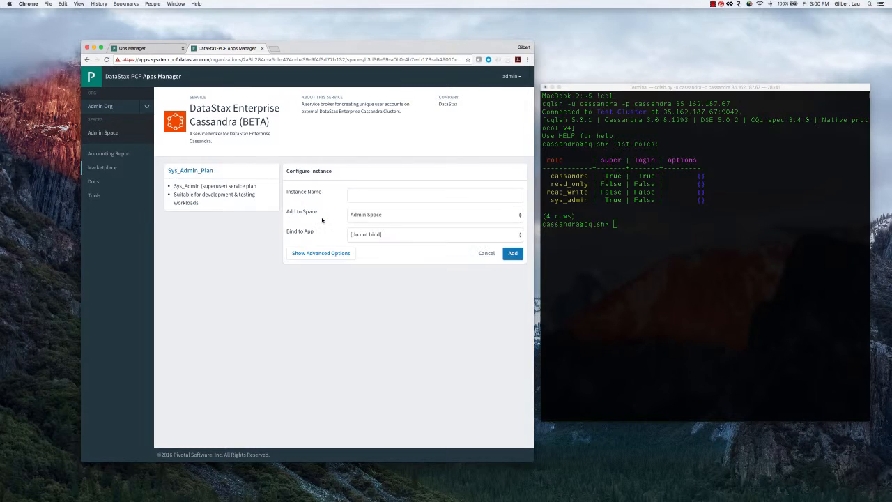
Add the service instance as My_DSE_Sys_Admin_Plan to Admin Space without binding an app, and view its plan details.
left_click(361, 198)
type("M")
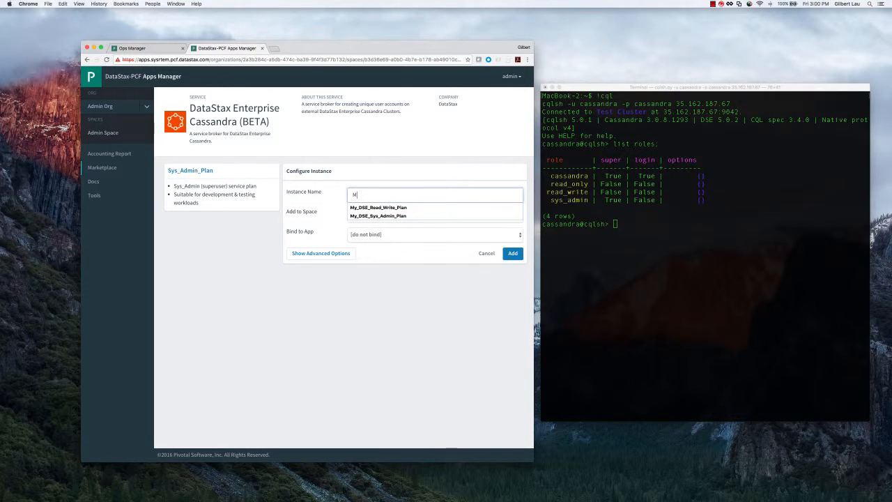
type("y")
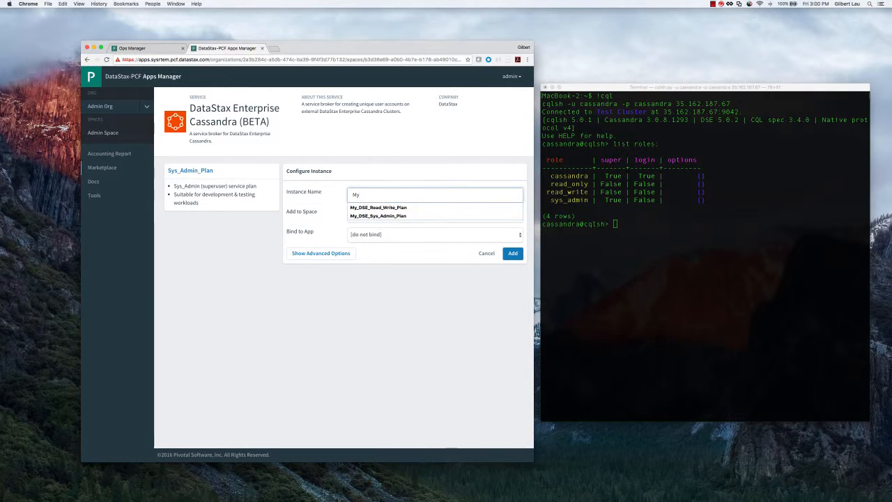
left_click(361, 215)
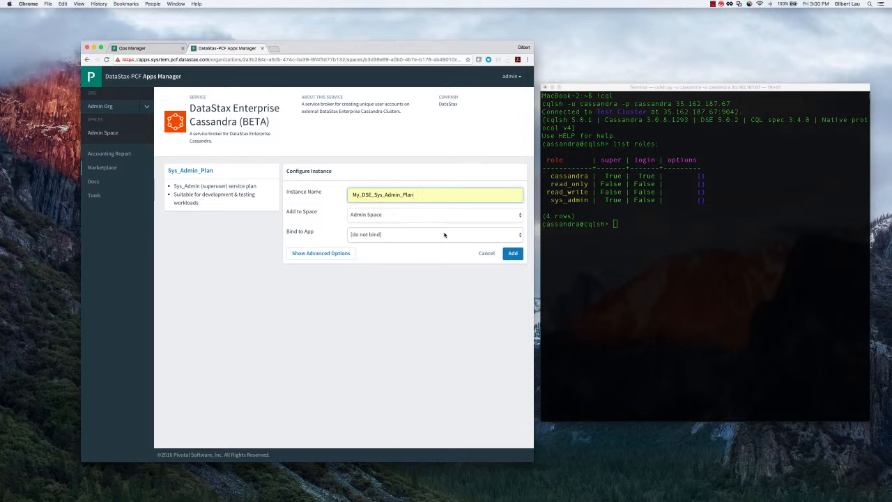
left_click(511, 256)
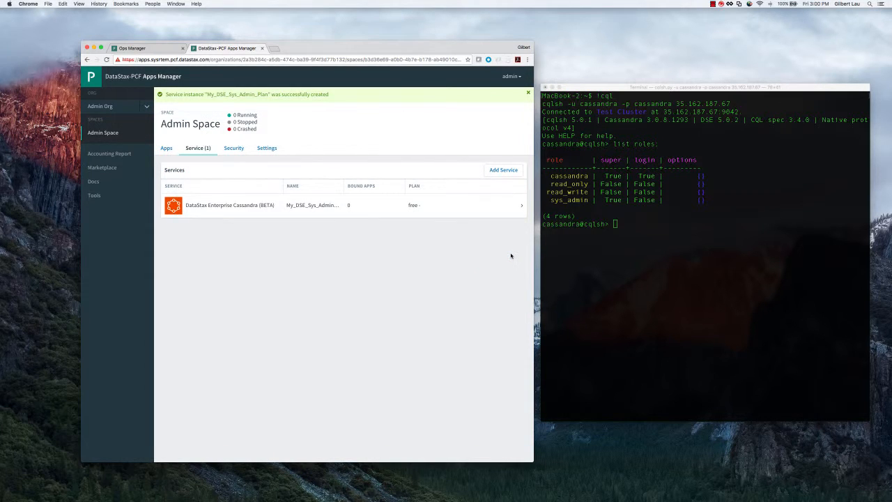
left_click(442, 206)
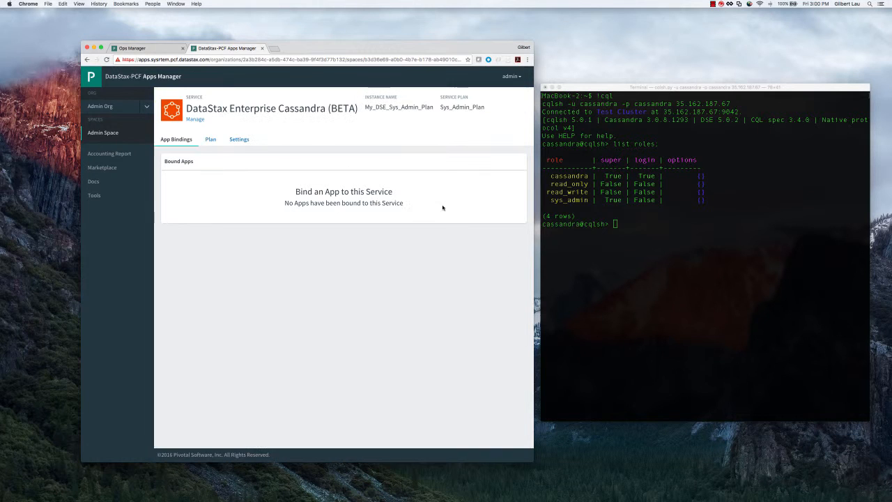
left_click(211, 140)
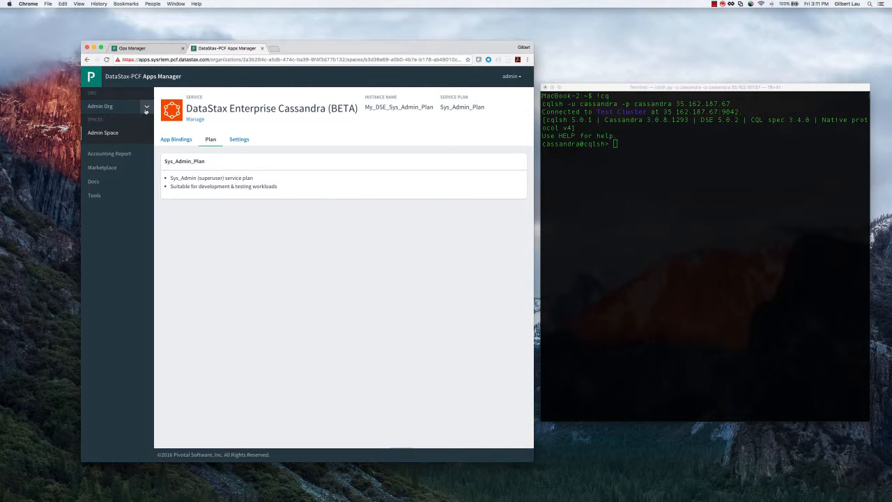
In the Demo org's Demo_Space, choose Read_Write_Plan of the DataStax Enterprise Cassandra (BETA) marketplace service for a new instance.
left_click(147, 108)
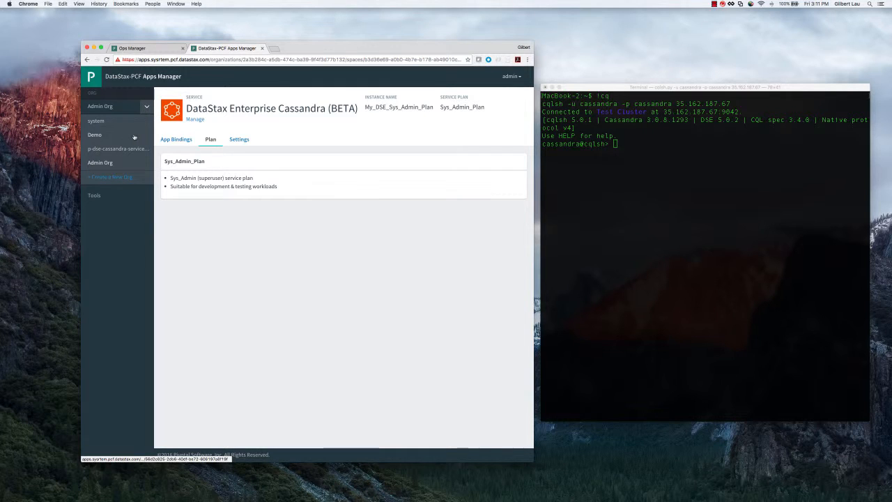
left_click(135, 137)
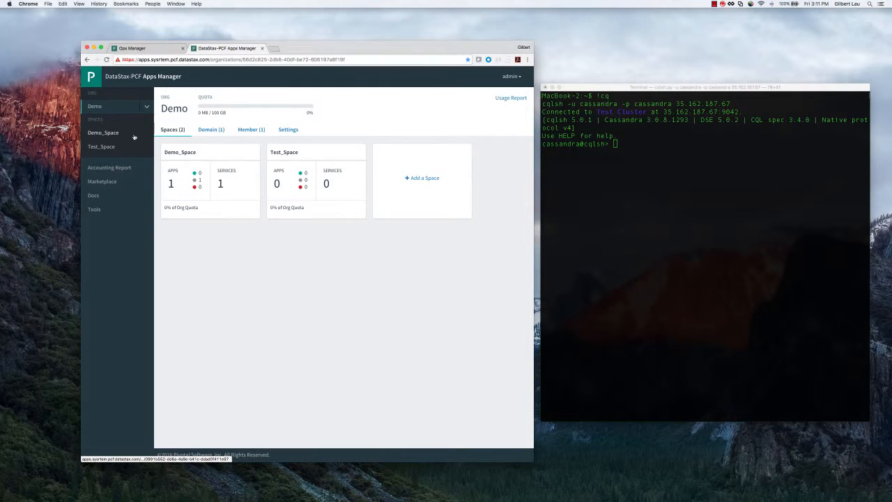
left_click(184, 153)
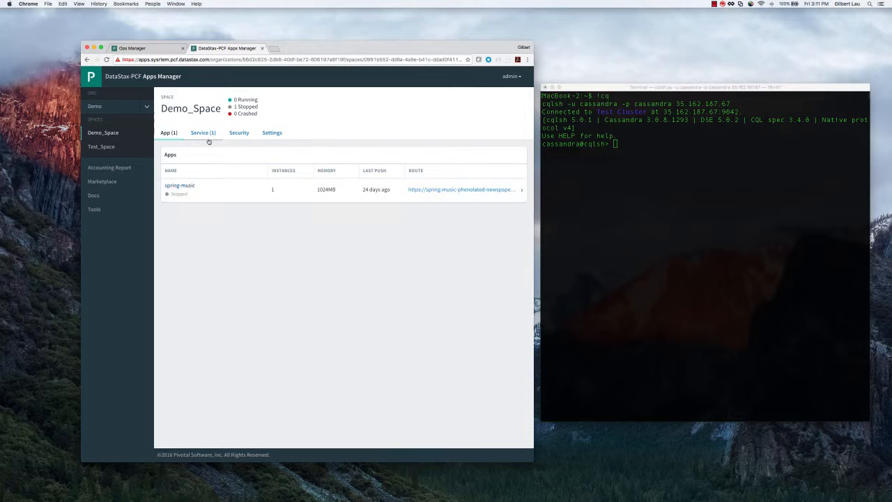
left_click(204, 134)
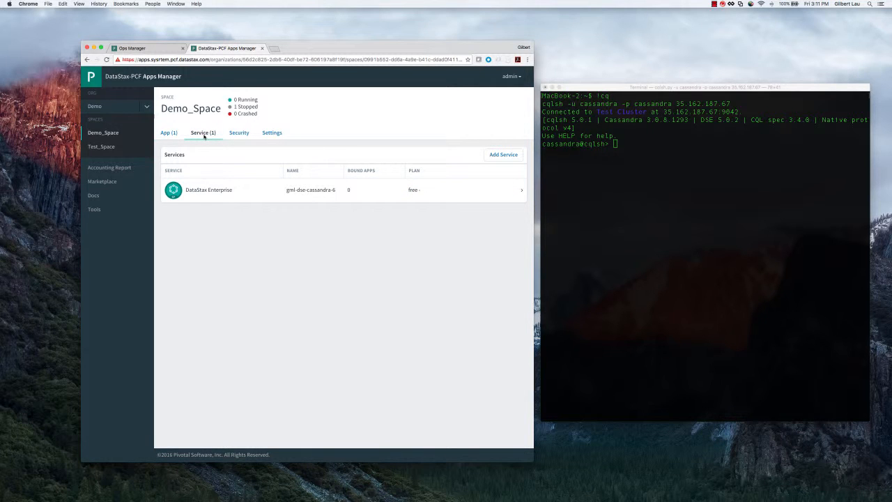
left_click(499, 158)
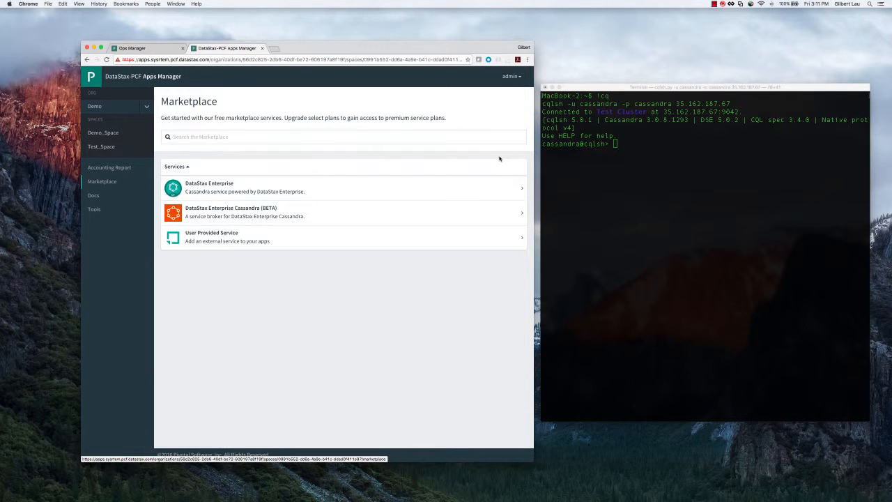
left_click(403, 216)
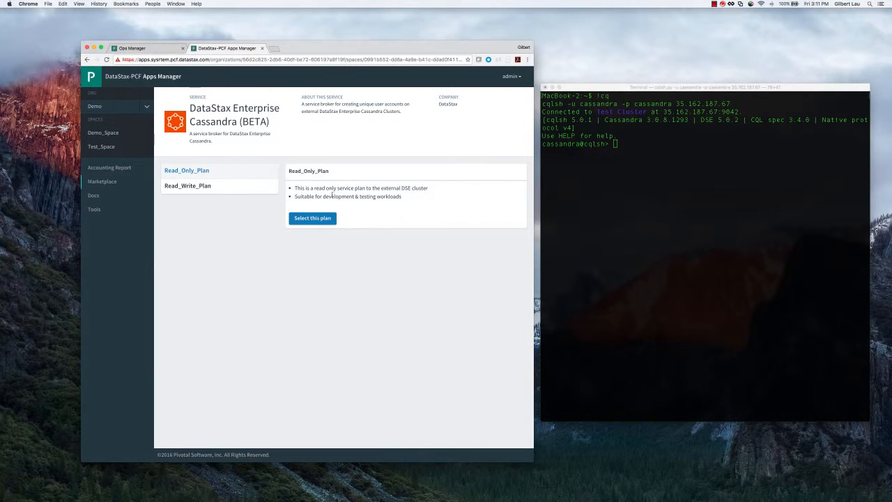
left_click(253, 192)
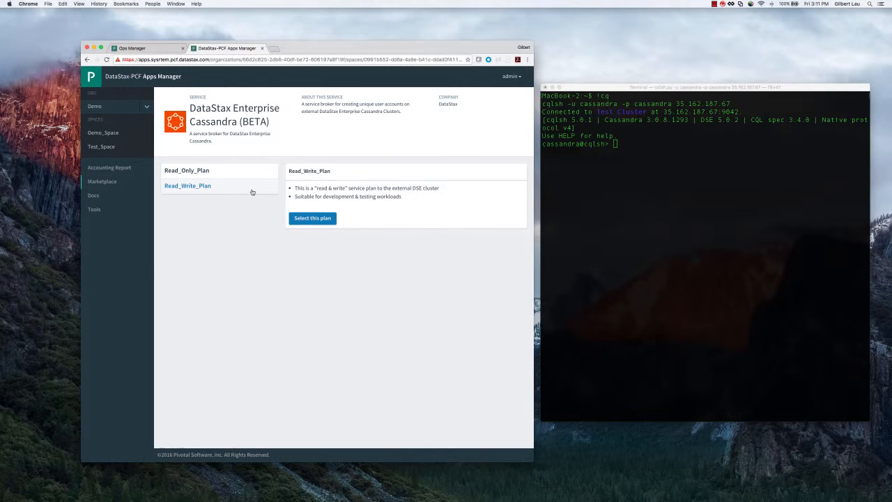
left_click(320, 219)
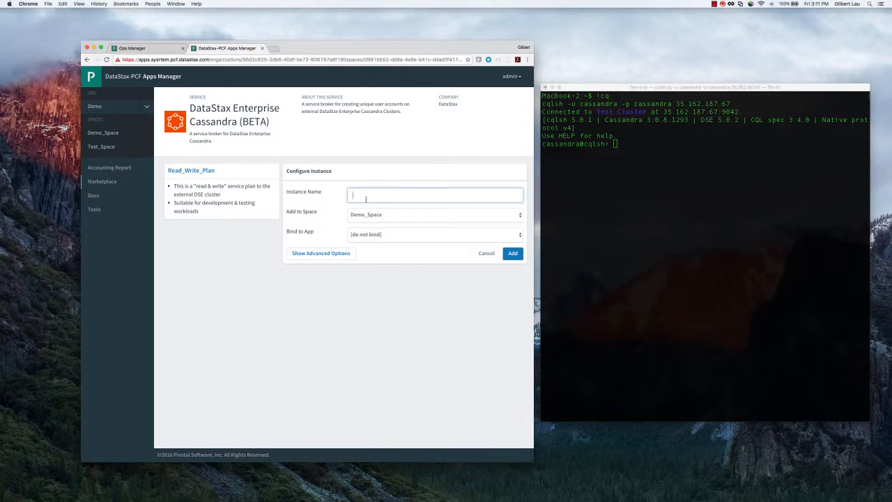
Add the service instance as My_DSE_Read_Write_Plan to Demo_Space, bound to the spring-music app.
type("My")
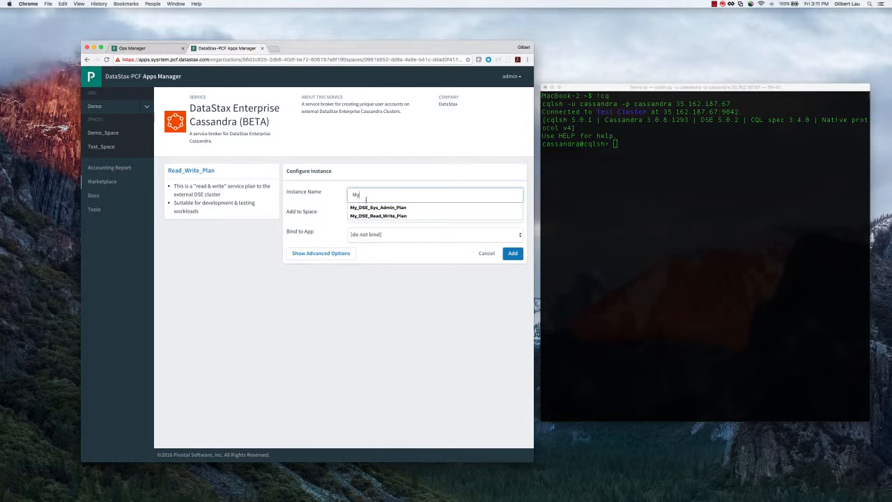
left_click(368, 216)
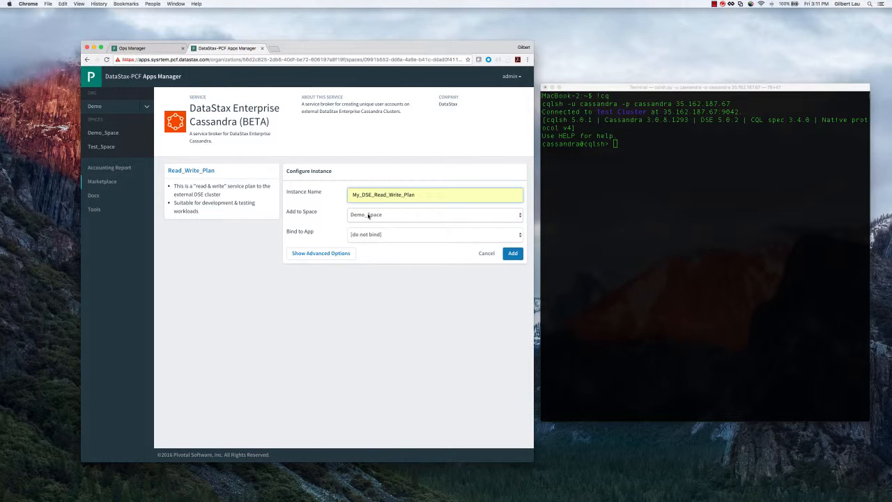
left_click(382, 235)
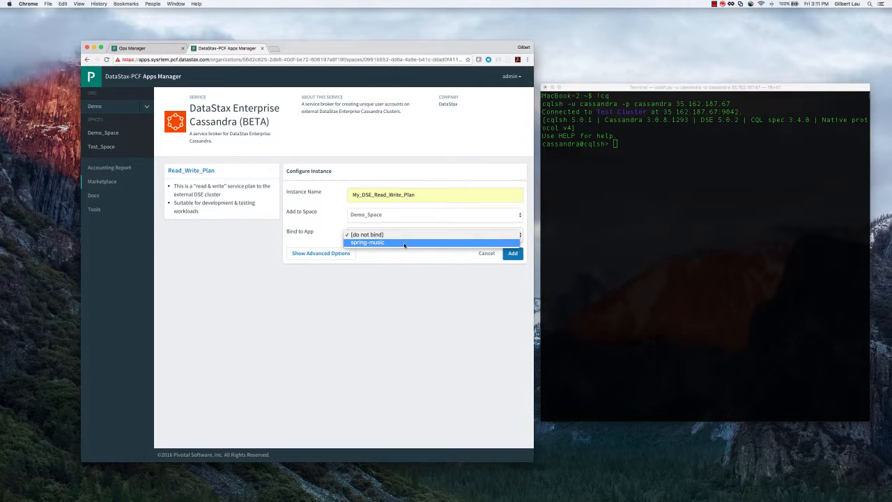
left_click(404, 244)
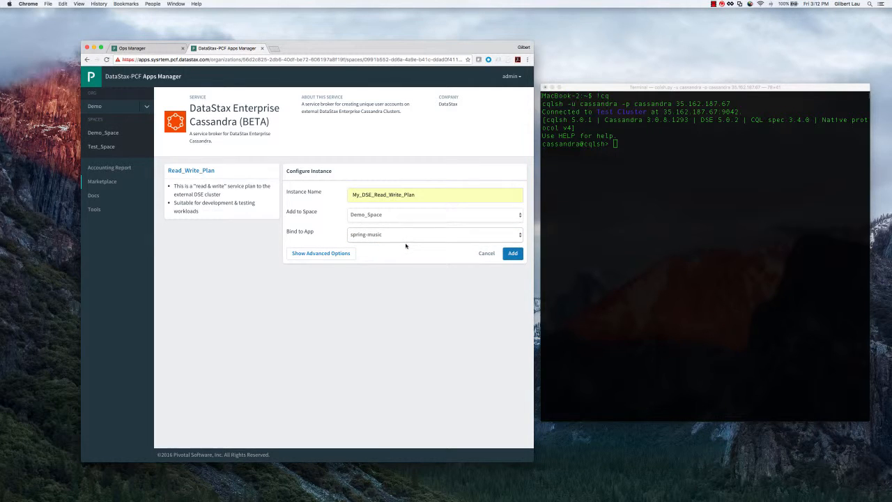
left_click(511, 255)
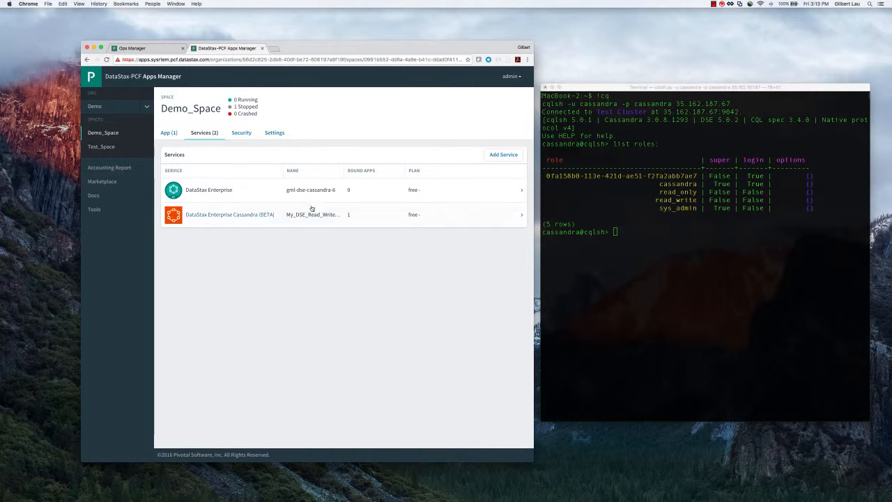
Open the environment variables of Demo_Space's spring-music app and highlight the username in the system-provided Cassandra credentials.
left_click(168, 135)
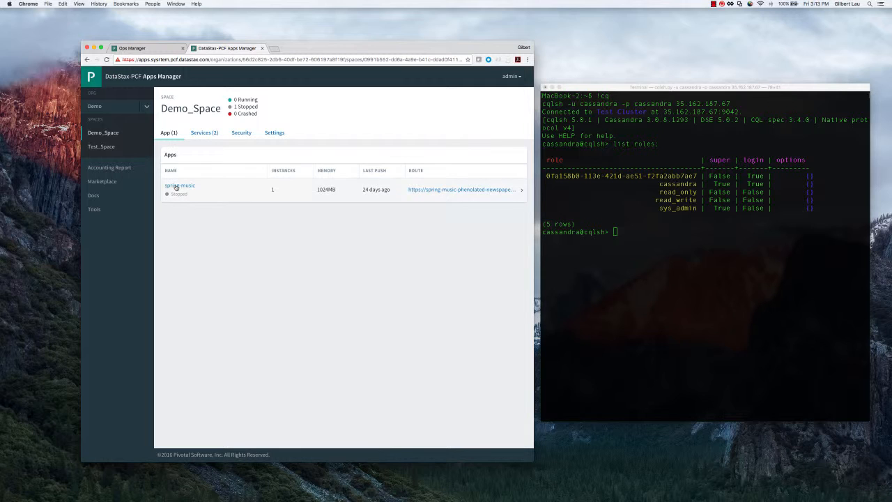
left_click(175, 186)
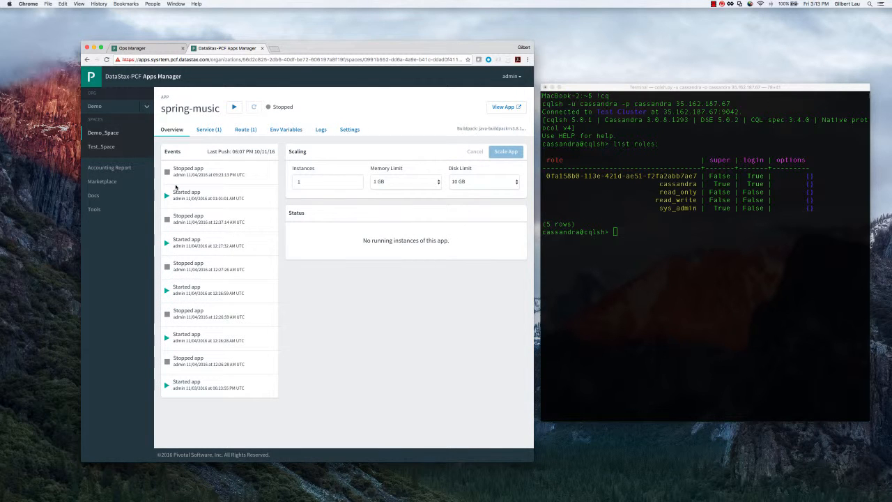
left_click(285, 130)
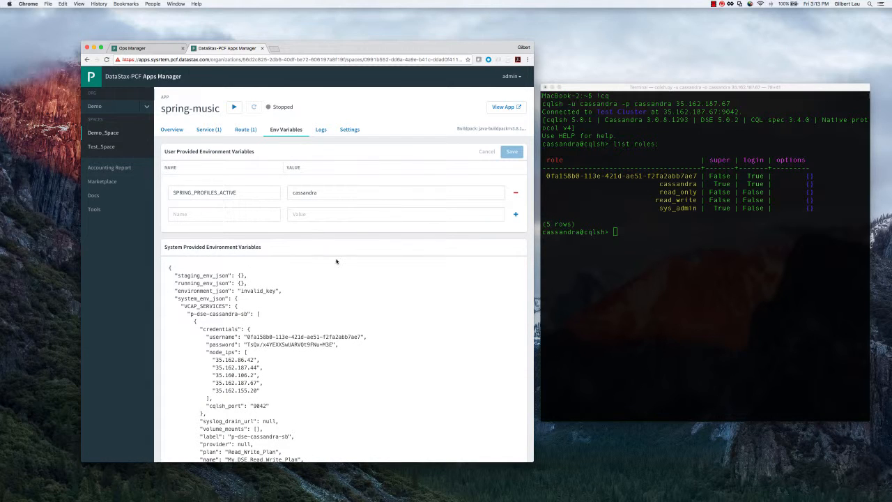
left_click_drag(361, 336, 246, 336)
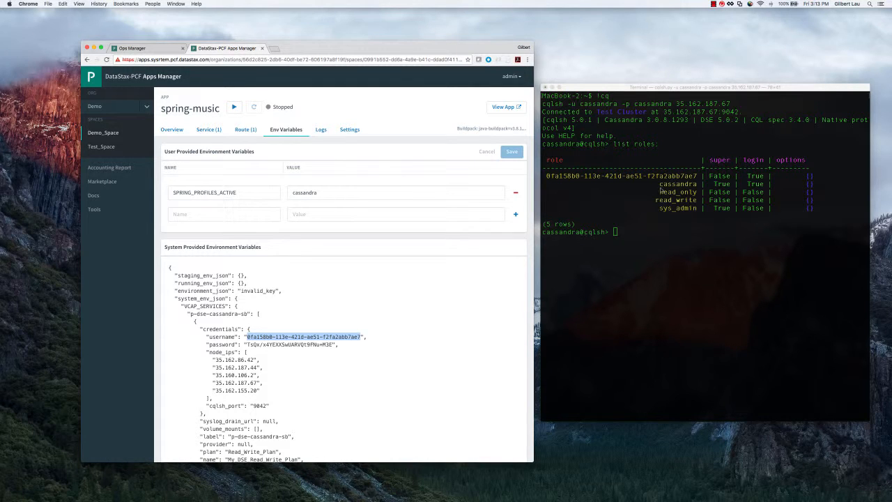
In the Terminal cqlsh session, run list roles of with the bound app's generated username in quotes and highlight the read_write role.
left_click(698, 176)
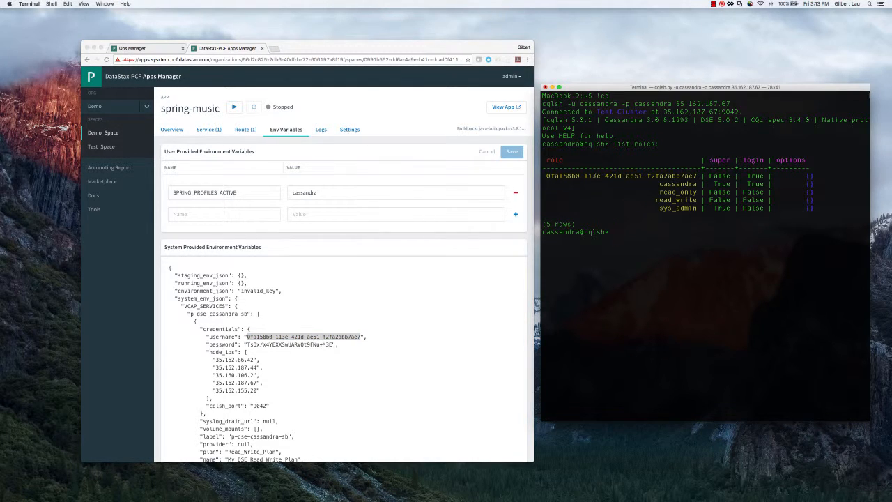
left_click_drag(698, 176, 547, 176)
left_click(547, 176)
type("list roles of '")
left_click_drag(698, 175, 546, 176)
key("super+c")
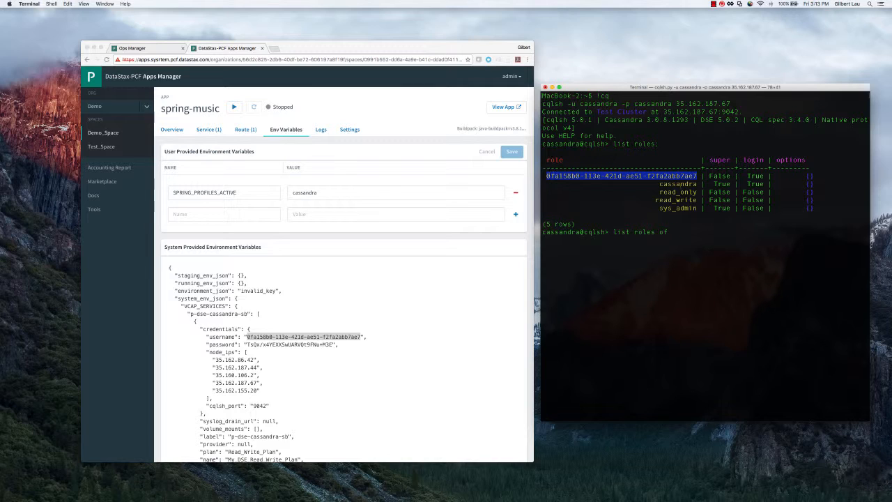
key("super+v")
type("';")
key("Return")
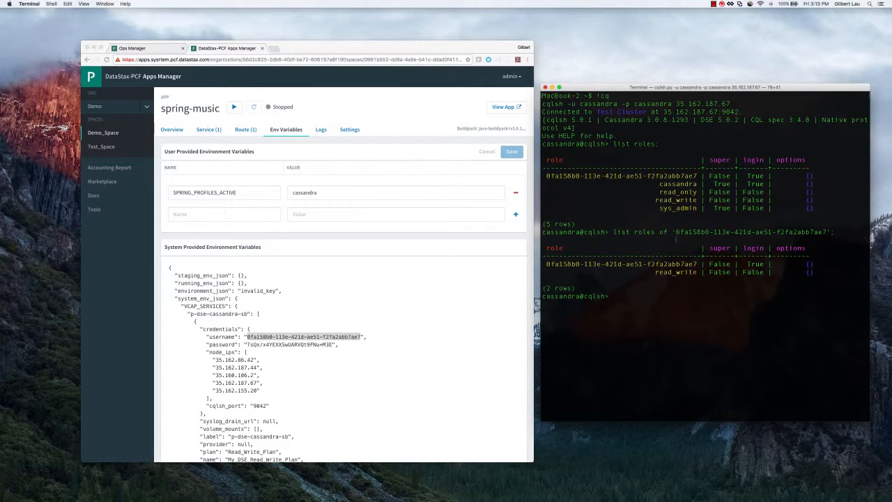
double_click(675, 272)
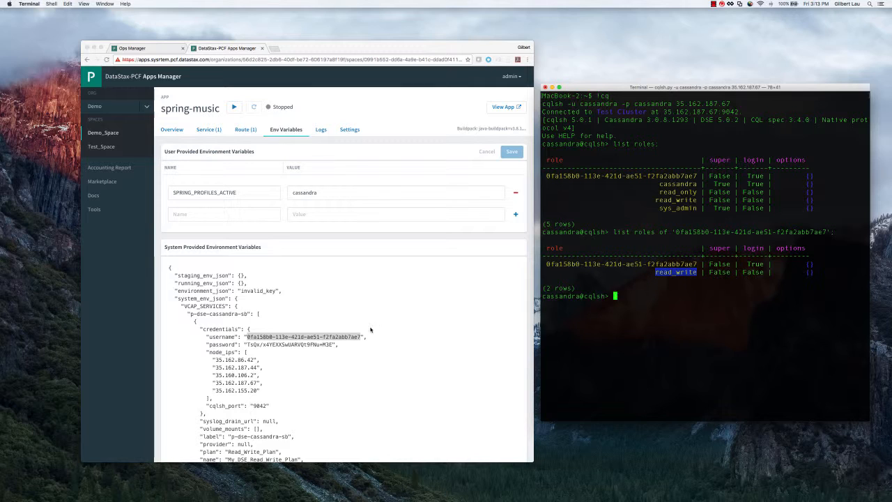
Back in Chrome, review the rest of the VCAP_SERVICES entry and highlight its node_ips list.
scroll(370, 334, "down", 3)
scroll(349, 349, "down", 3)
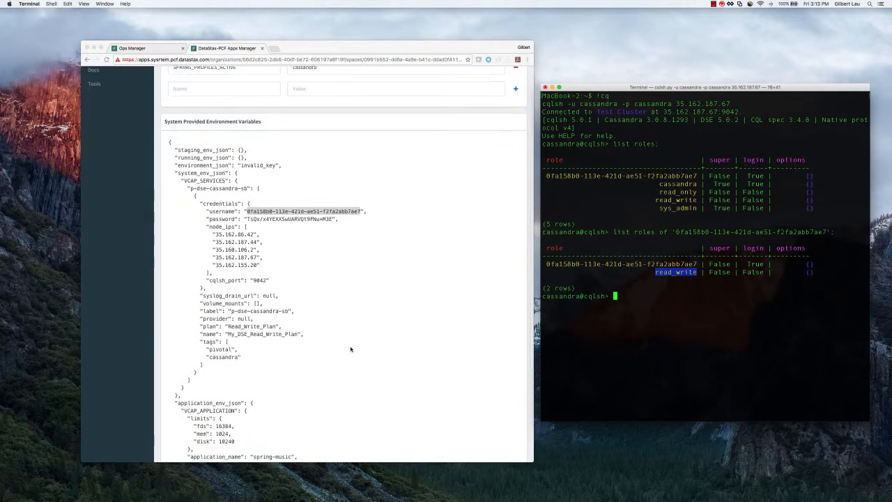
left_click(210, 216)
left_click_drag(207, 216, 270, 253)
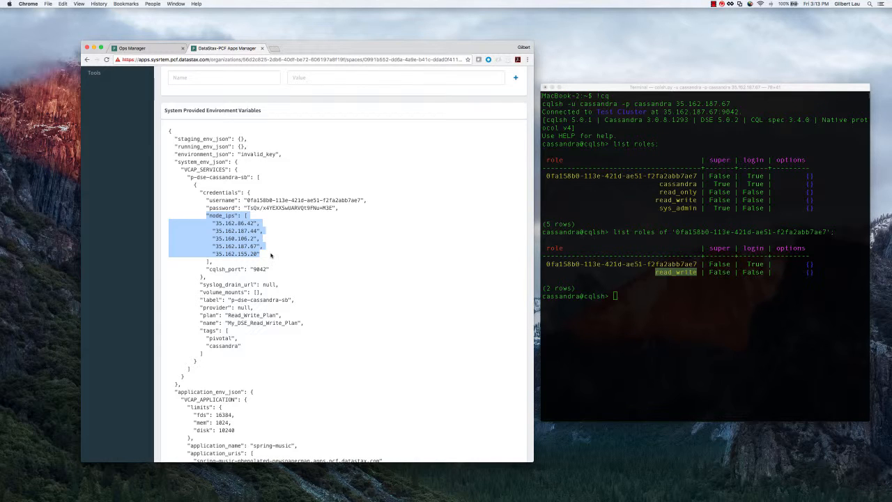
Start the spring-music app and view the running application in the browser.
scroll(265, 254, "up", 5)
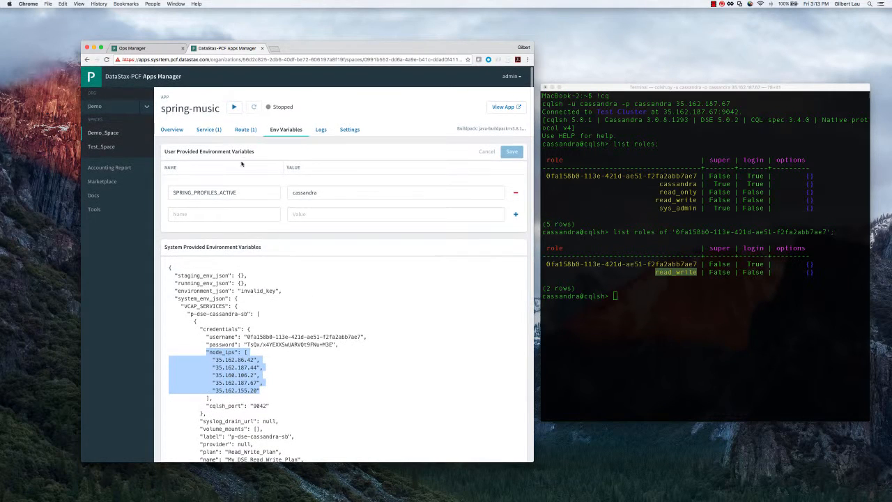
left_click(235, 108)
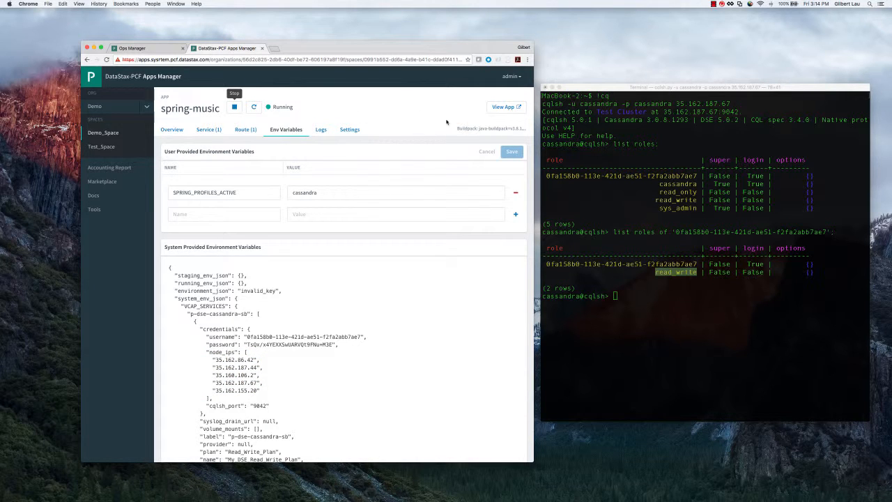
left_click(504, 108)
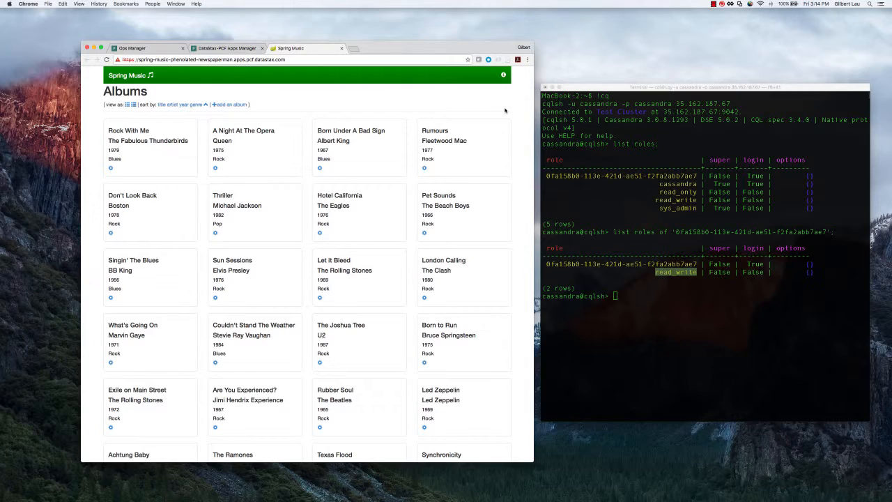
Look through the Spring Music album list and display the app's active profiles and bound services.
scroll(451, 152, "down", 5)
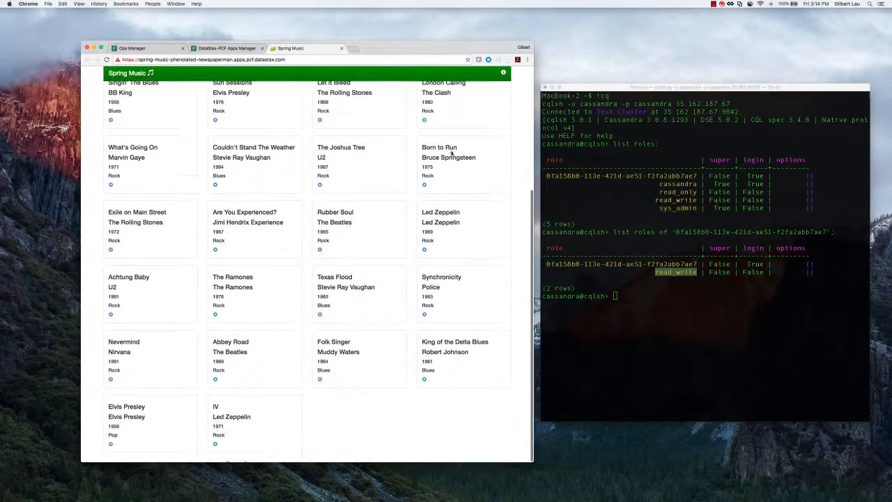
scroll(451, 152, "up", 5)
scroll(451, 153, "up", 2)
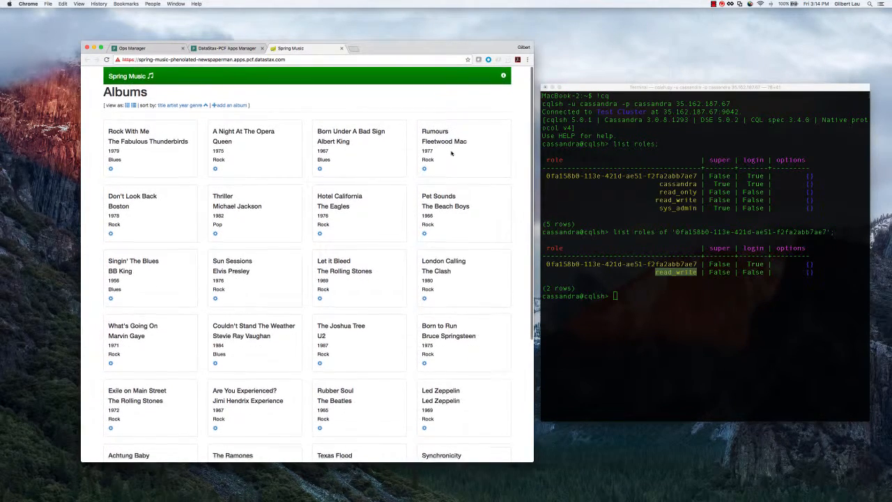
left_click(503, 75)
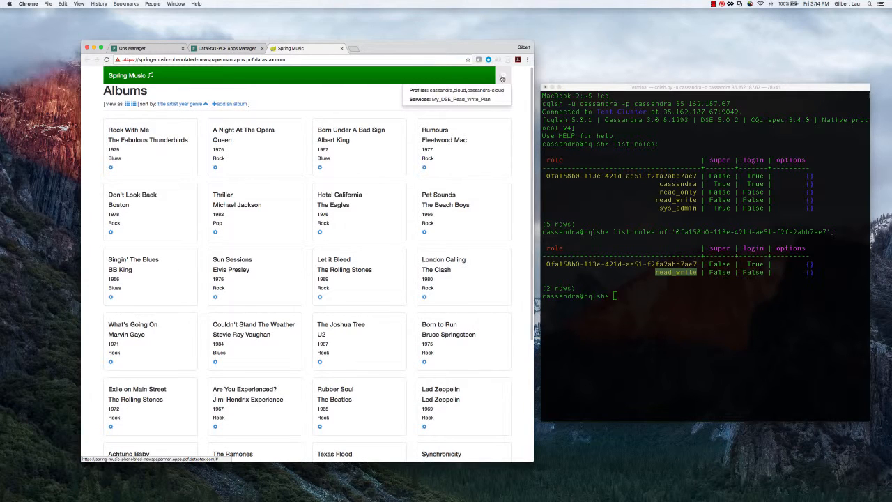